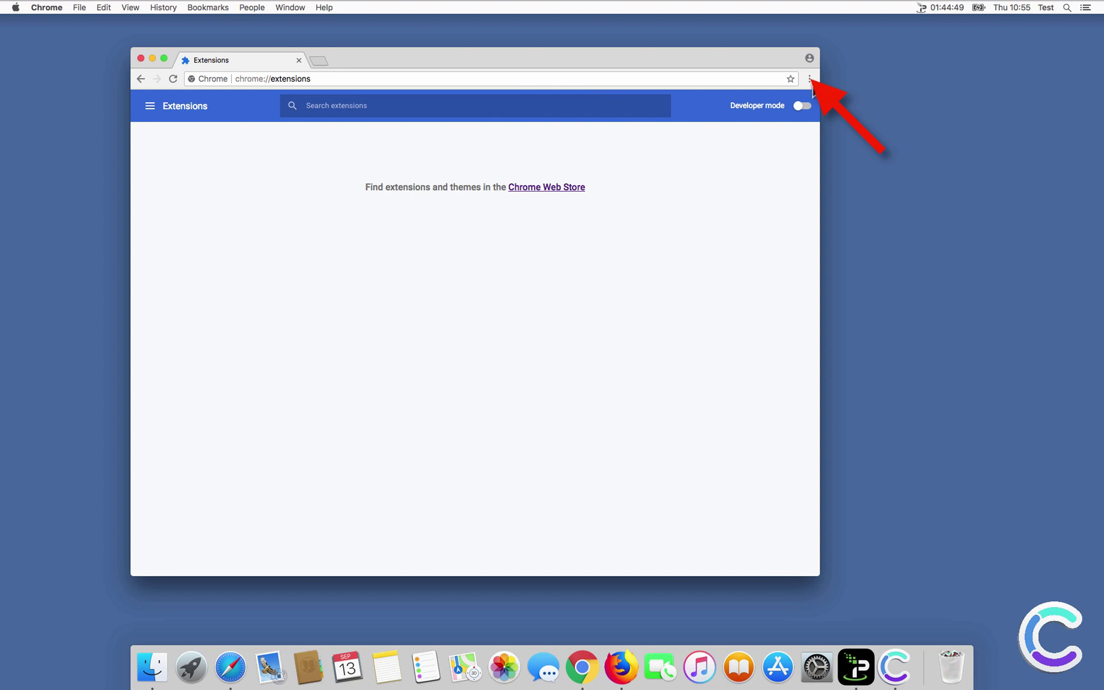
Set the search engine used in Chrome's address bar to Google in the browser settings
click(808, 78)
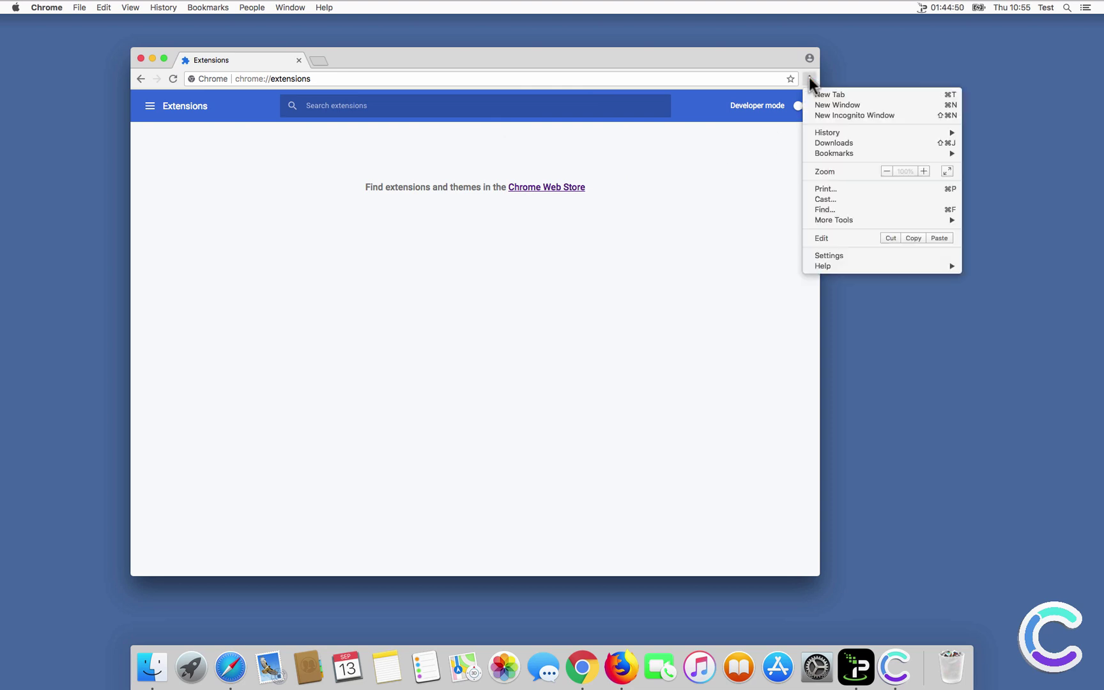
click(835, 255)
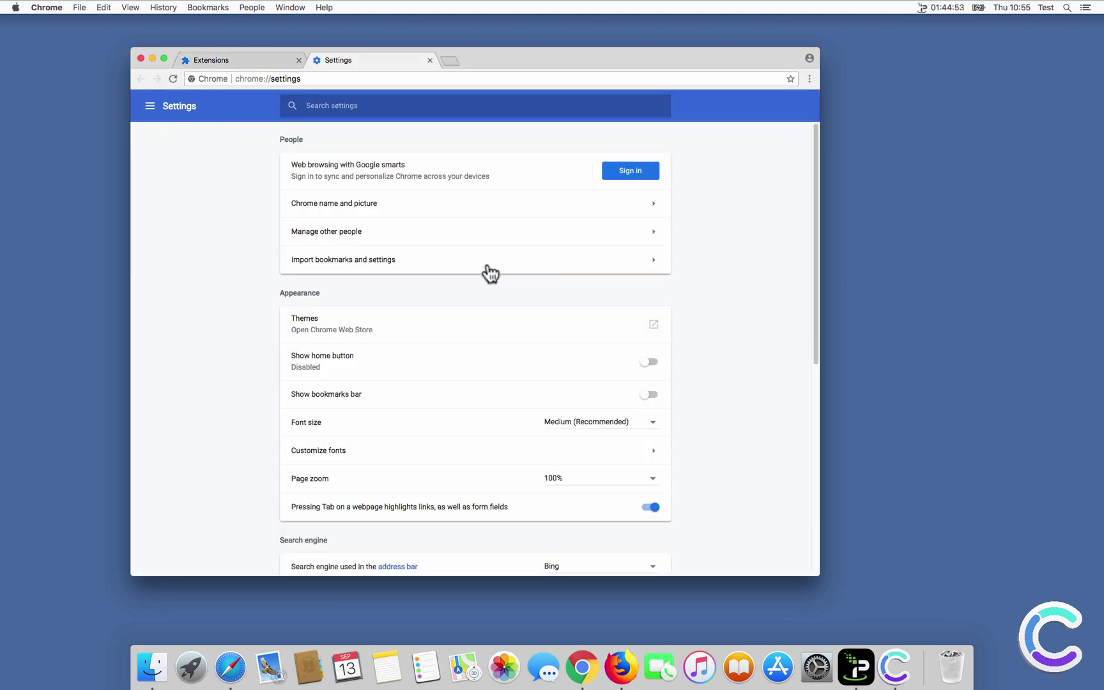
scroll(479, 389, down, 5)
scroll(480, 394, down, 2)
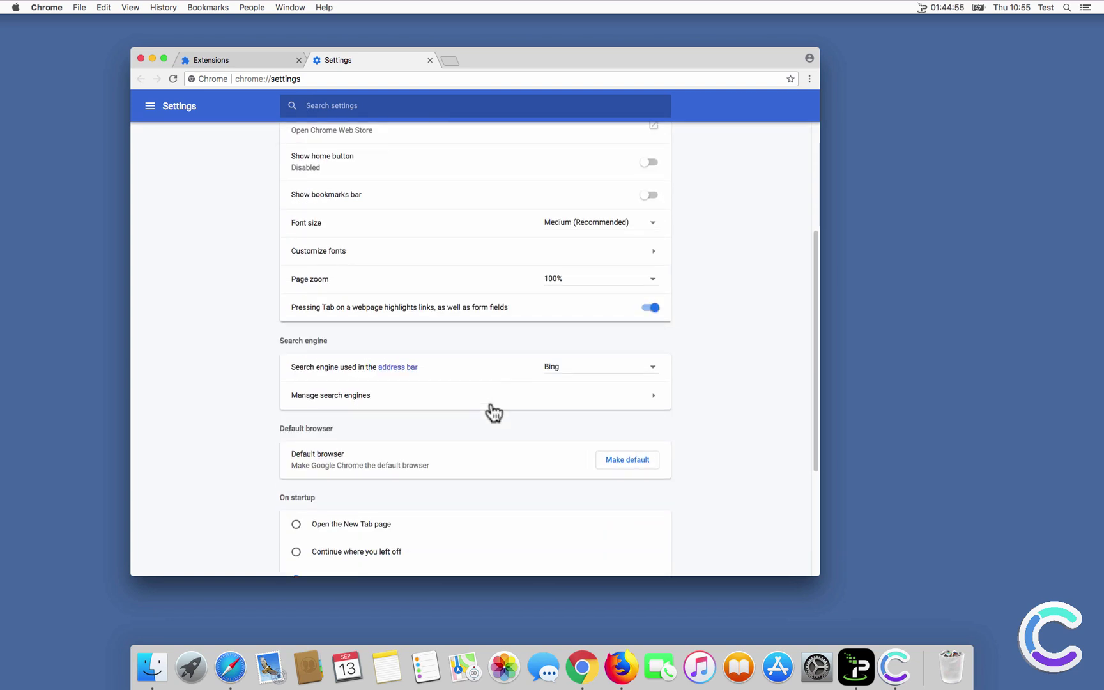
click(579, 370)
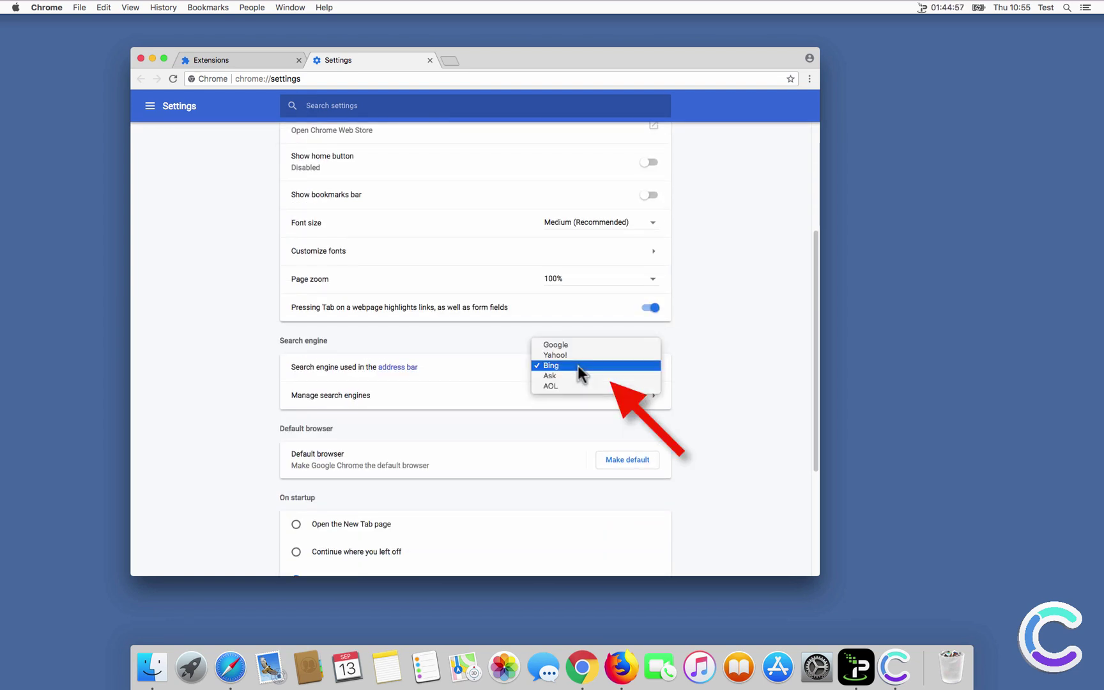
click(571, 345)
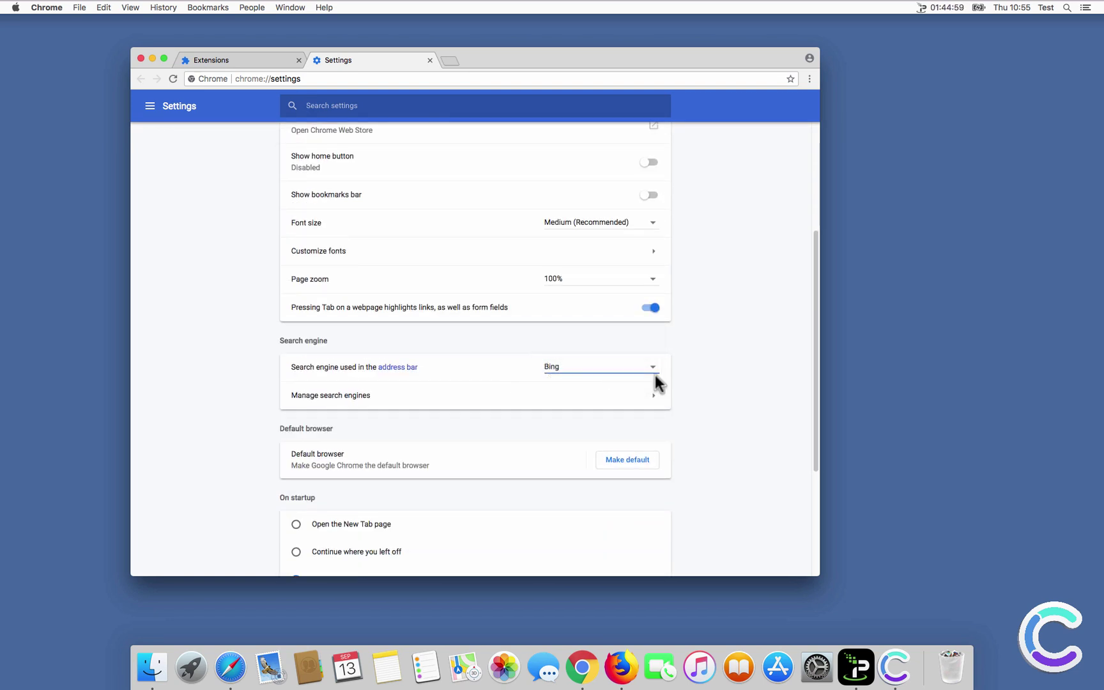
scroll(652, 384, down, 7)
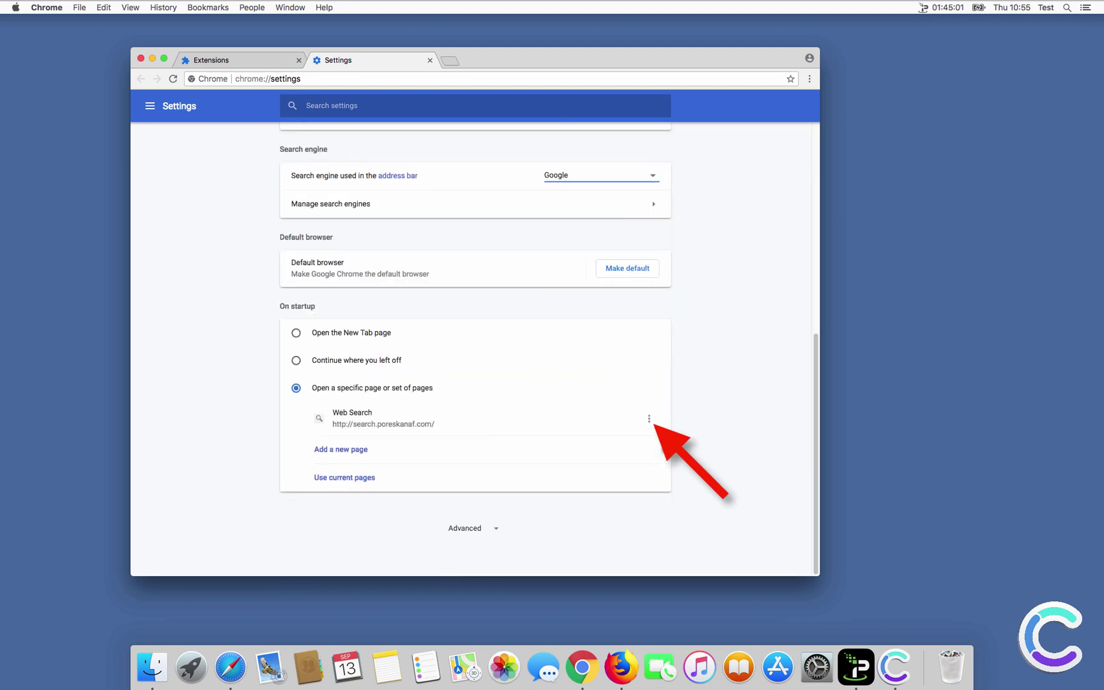
click(649, 420)
click(635, 419)
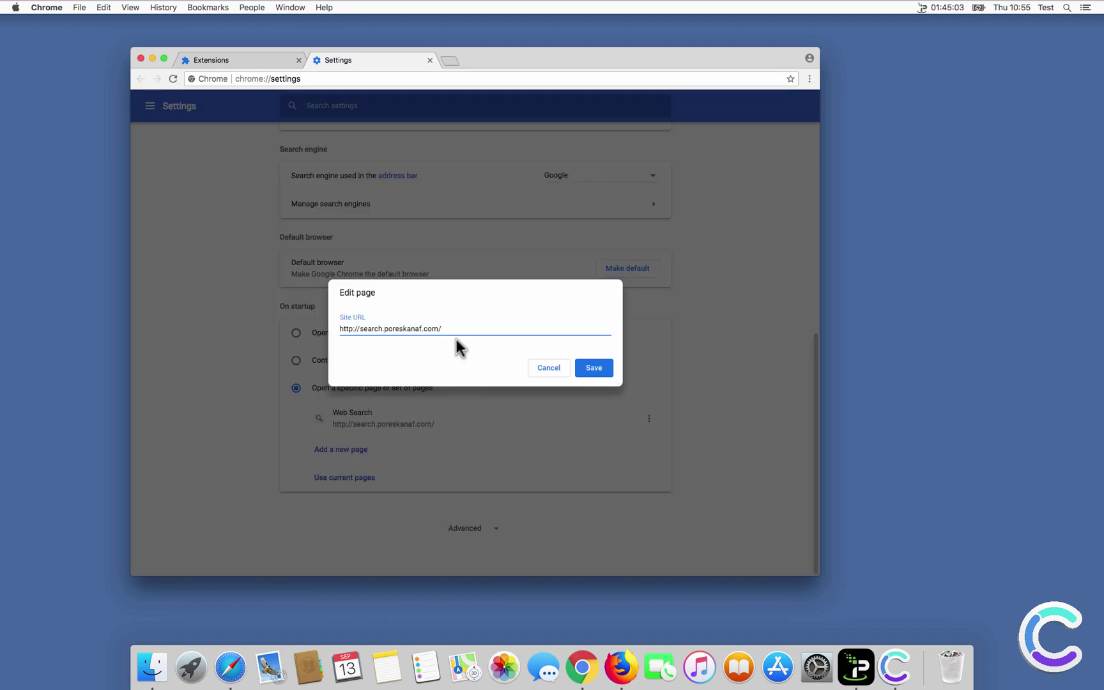
key(super+a)
text(w)
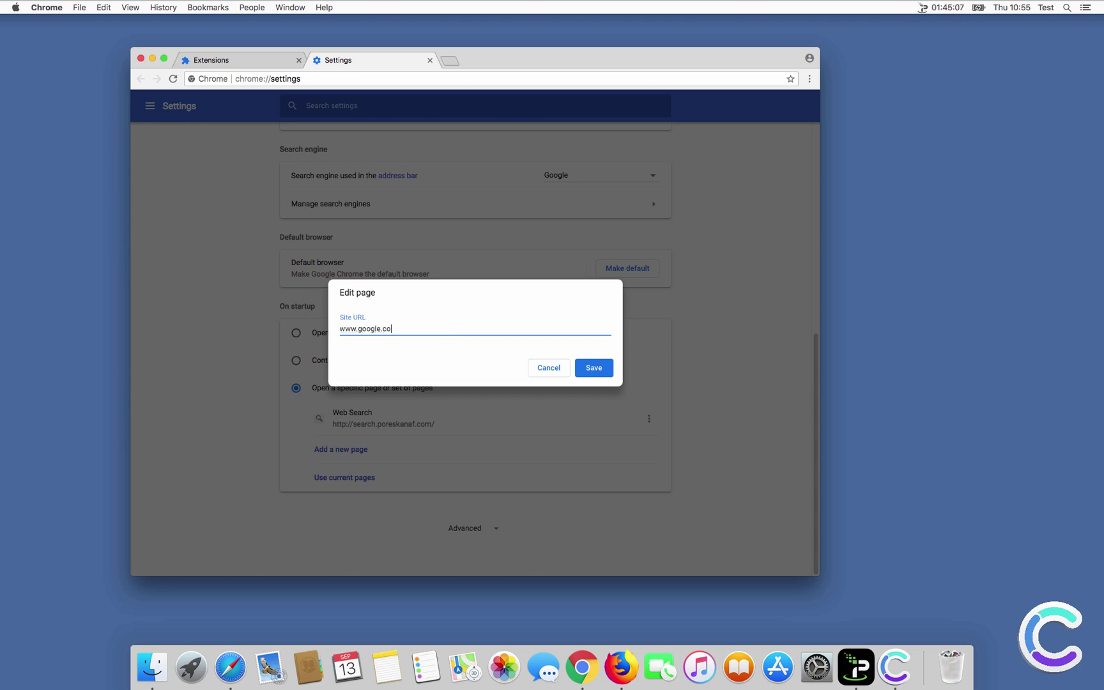
click(593, 368)
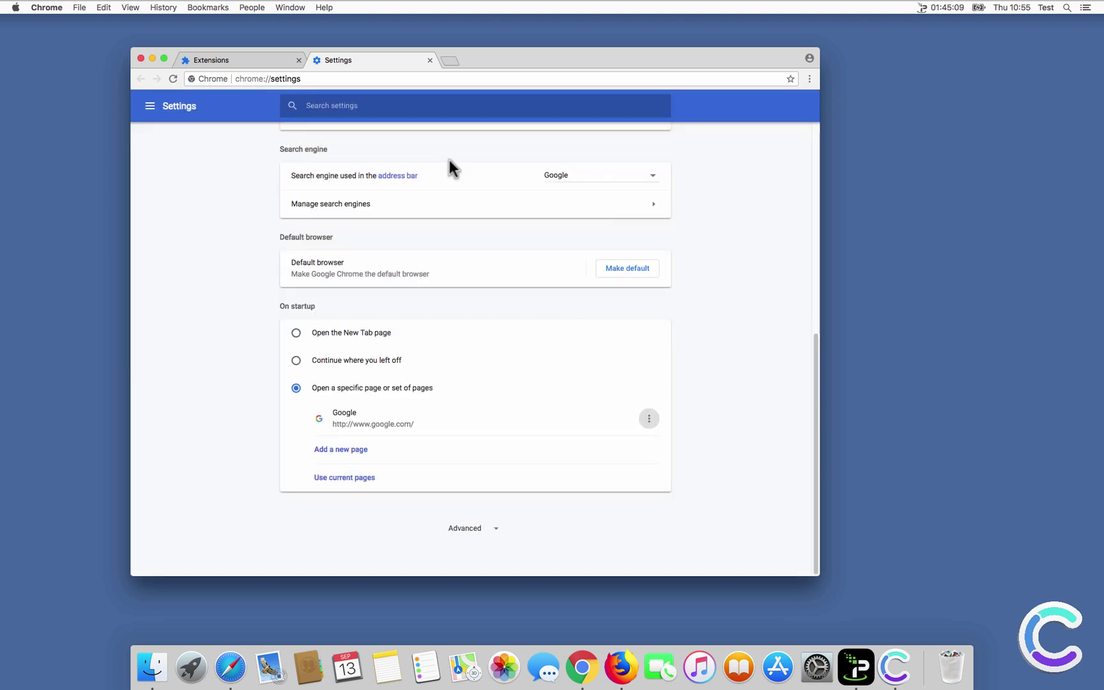
Replace the Extensions and Settings tabs with a new tab, test a search for "search query", and close the window
click(297, 60)
click(322, 64)
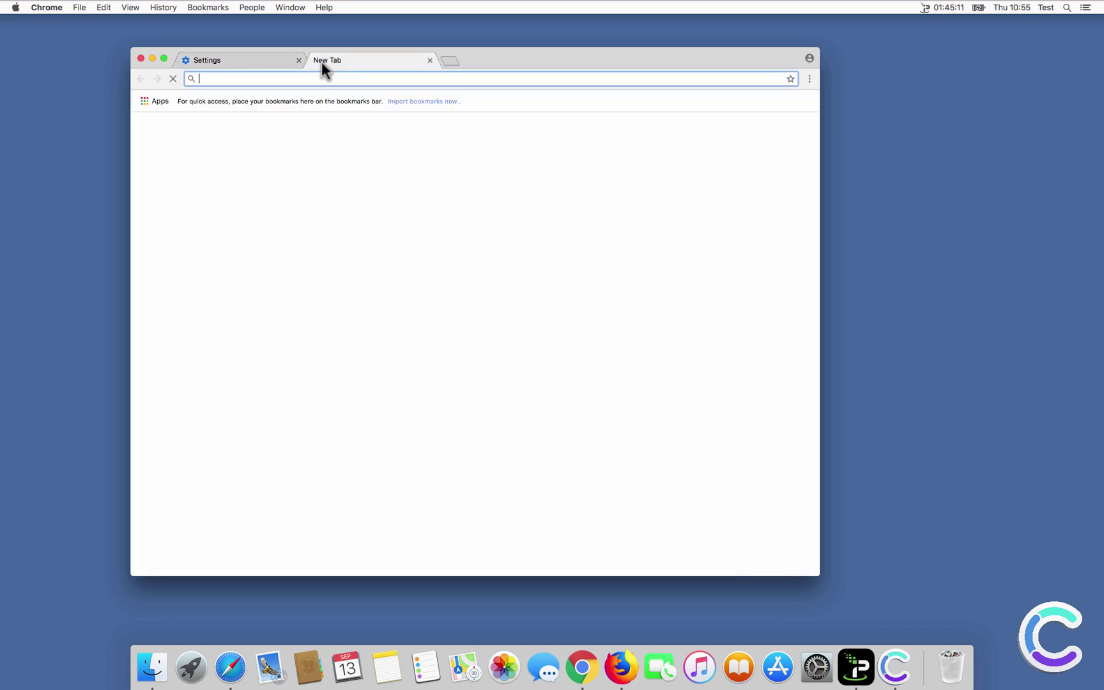
click(298, 61)
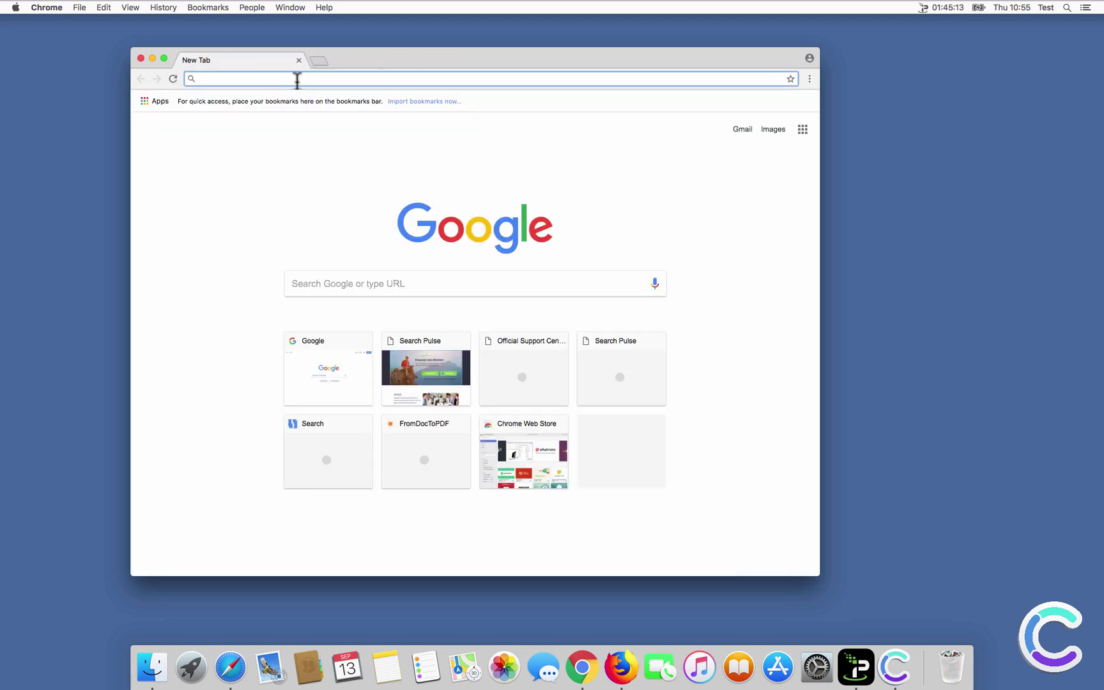
text(search query)
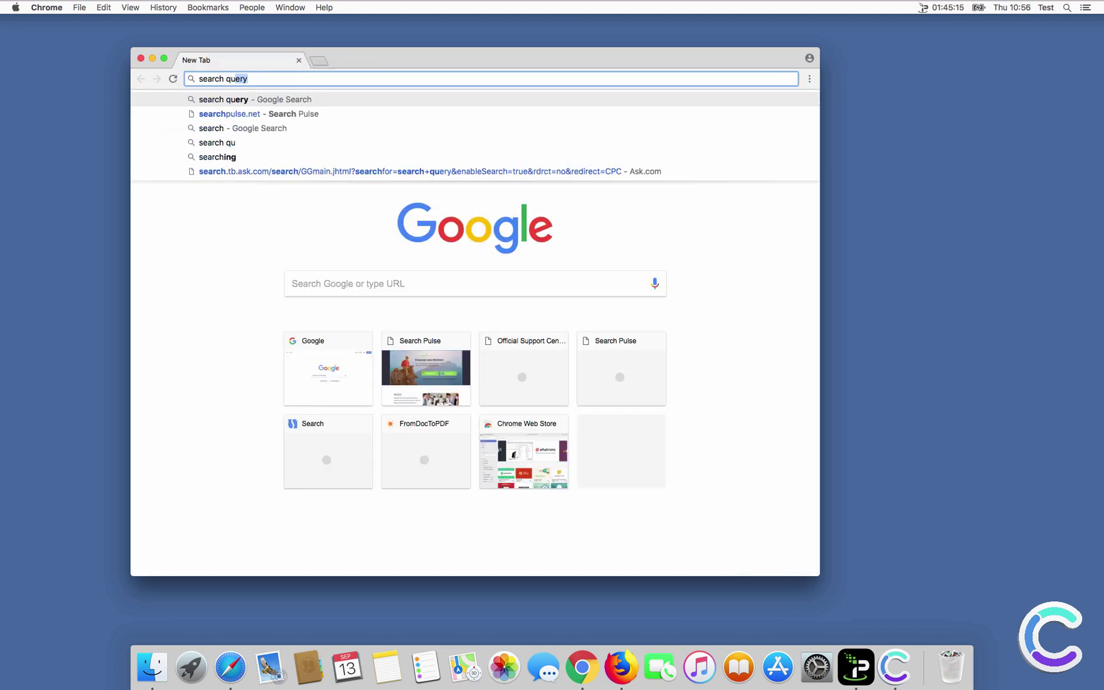
key(Return)
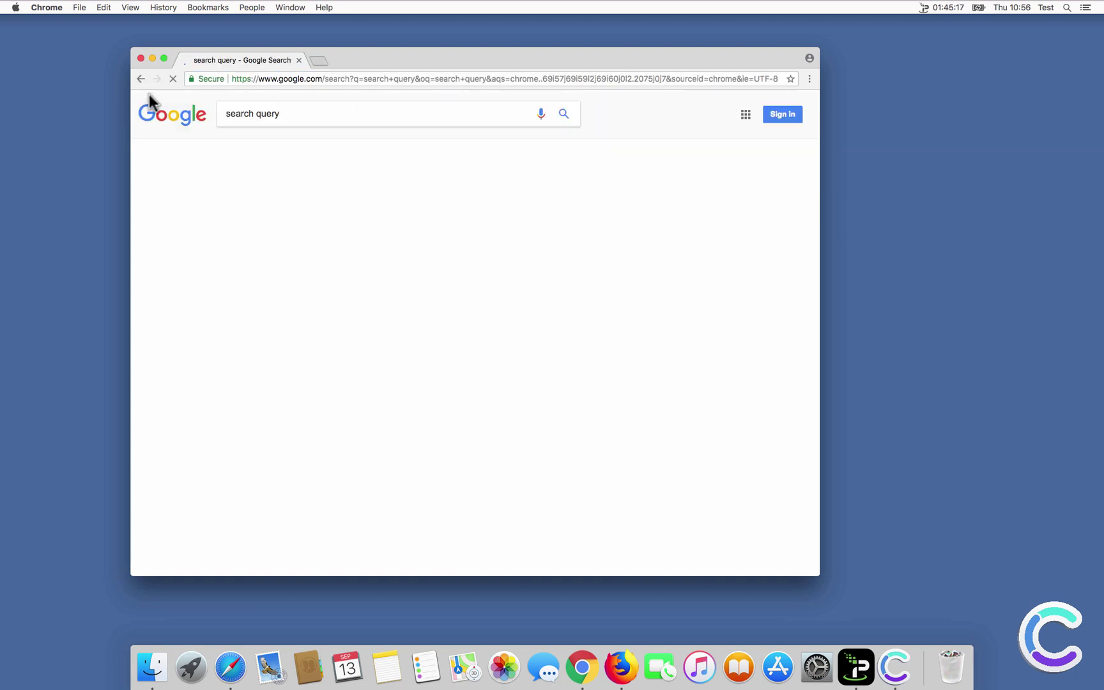
click(142, 57)
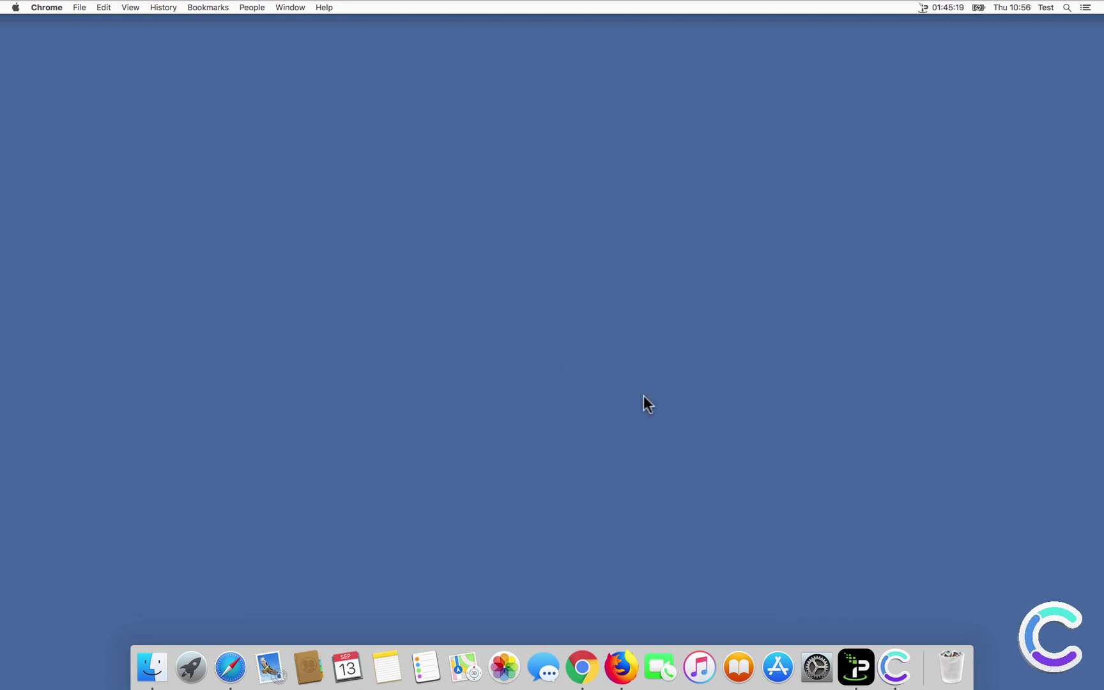
Switch to Firefox, remove the AIO Search extension, and close the Add-ons Manager
click(623, 668)
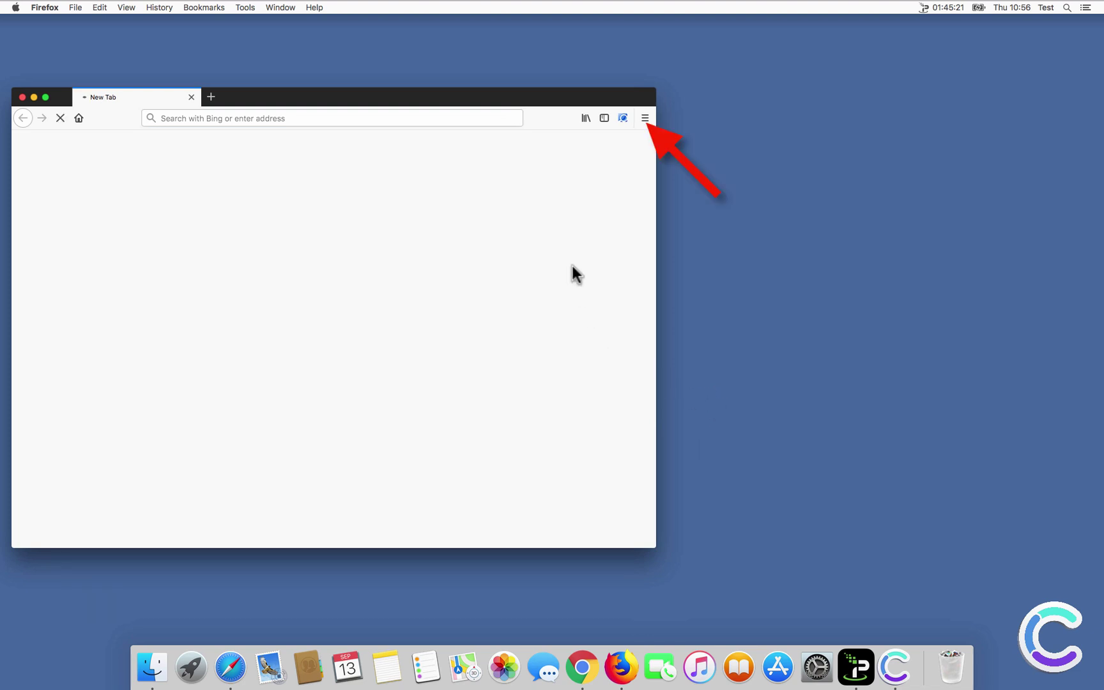
click(644, 117)
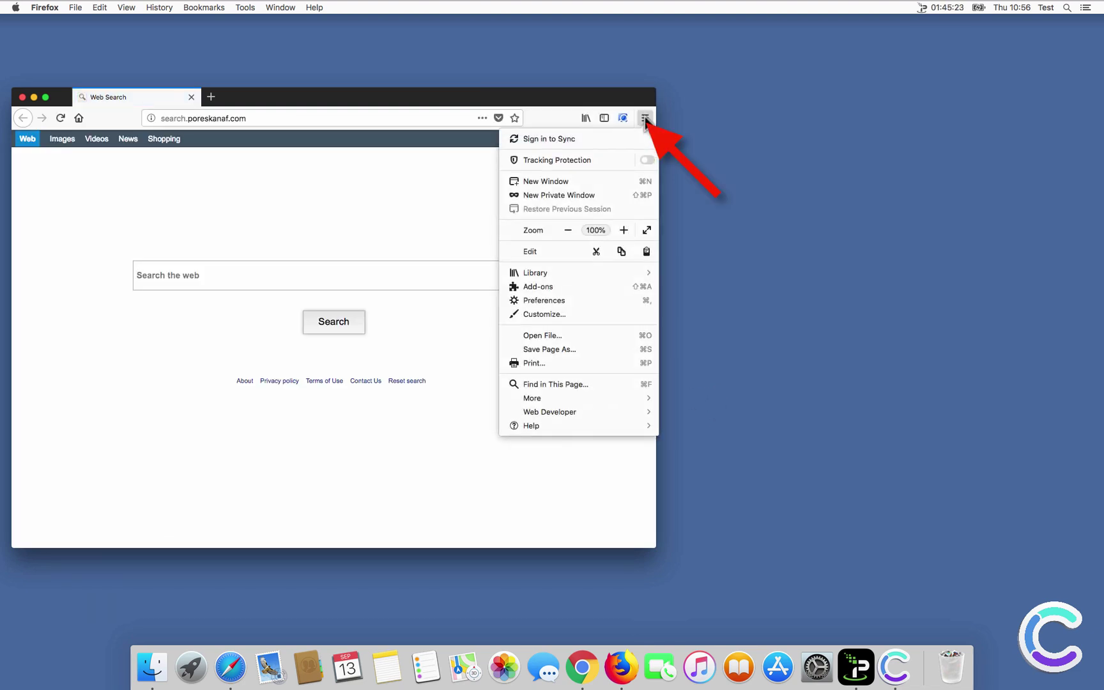
click(566, 286)
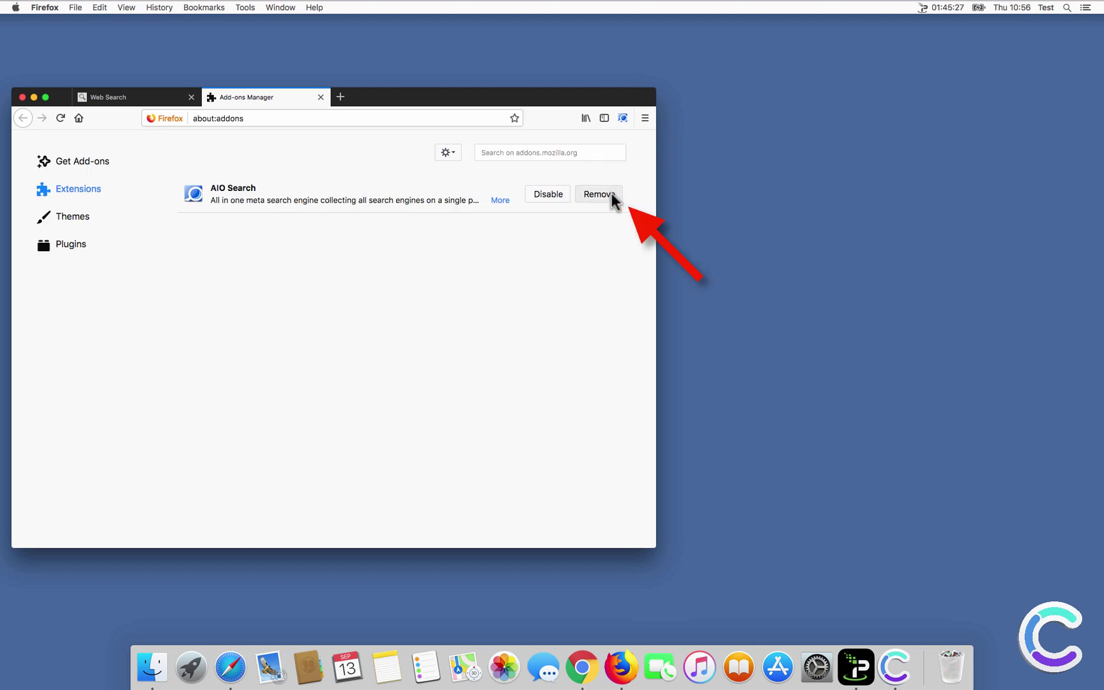
click(598, 194)
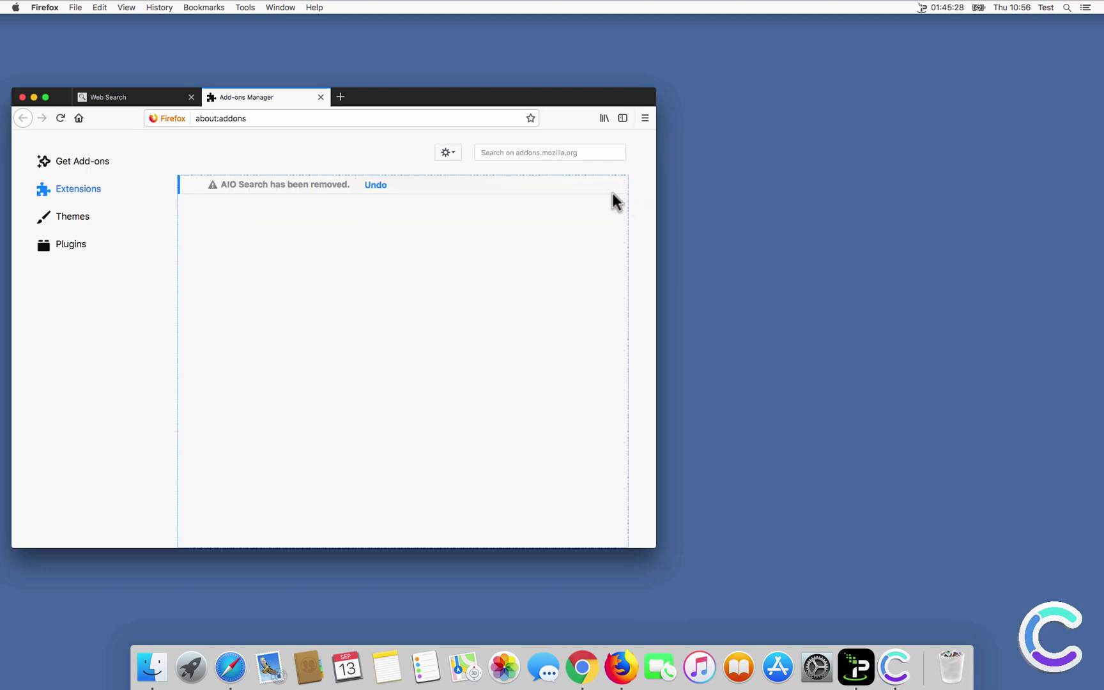
click(320, 97)
click(645, 118)
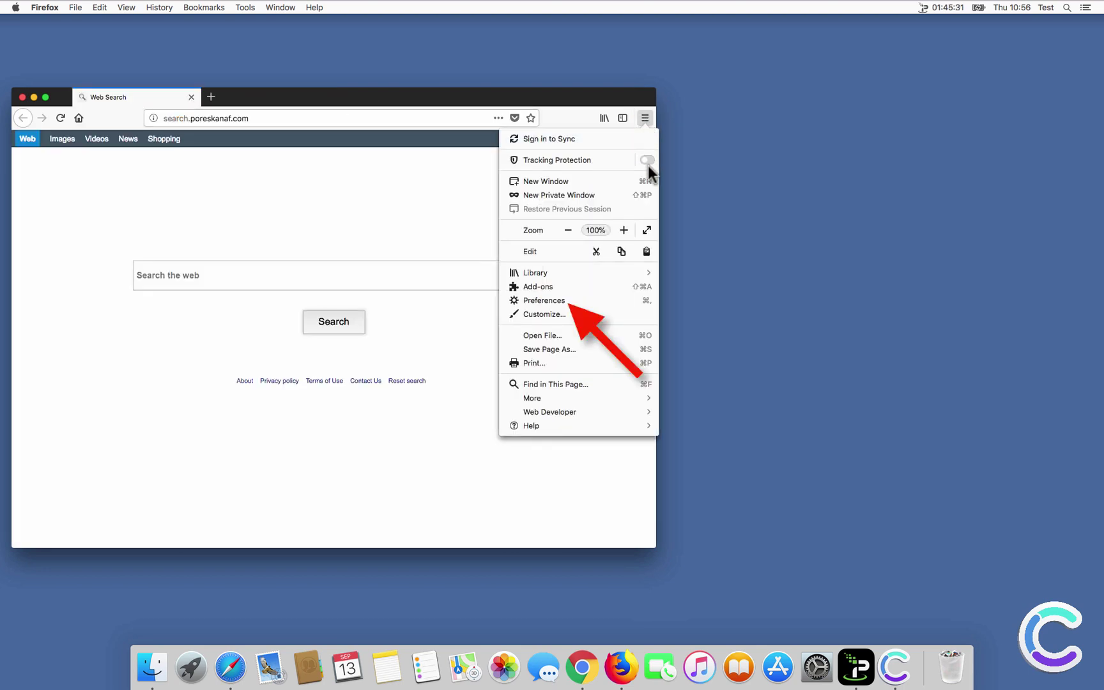
click(601, 299)
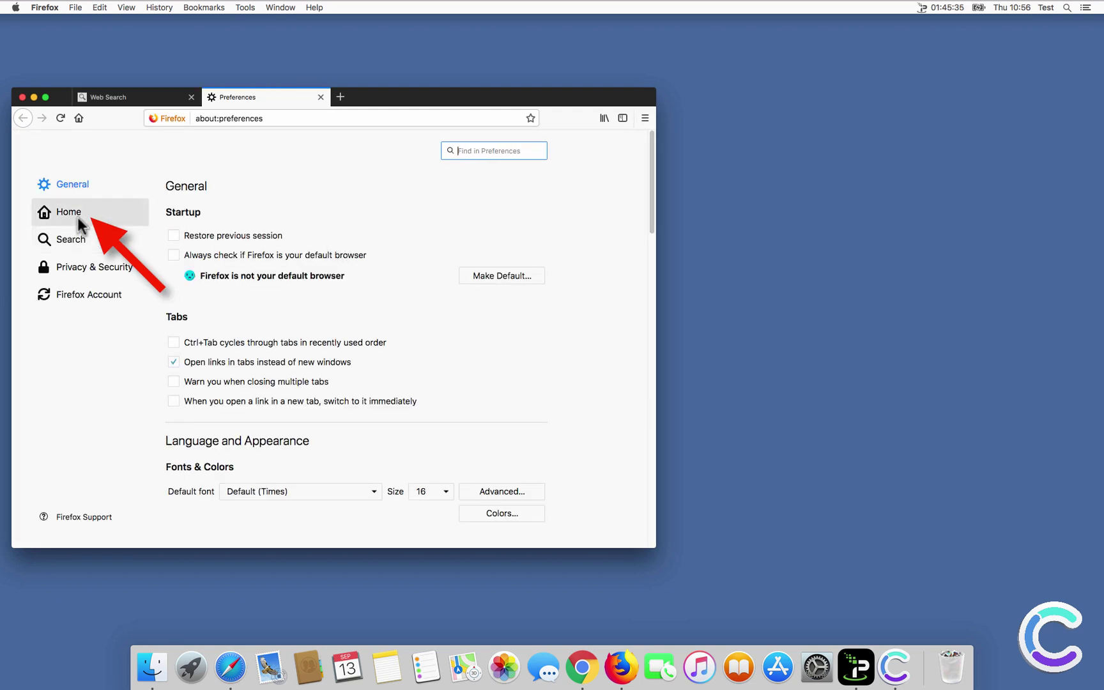
click(77, 217)
click(454, 291)
key(super+a)
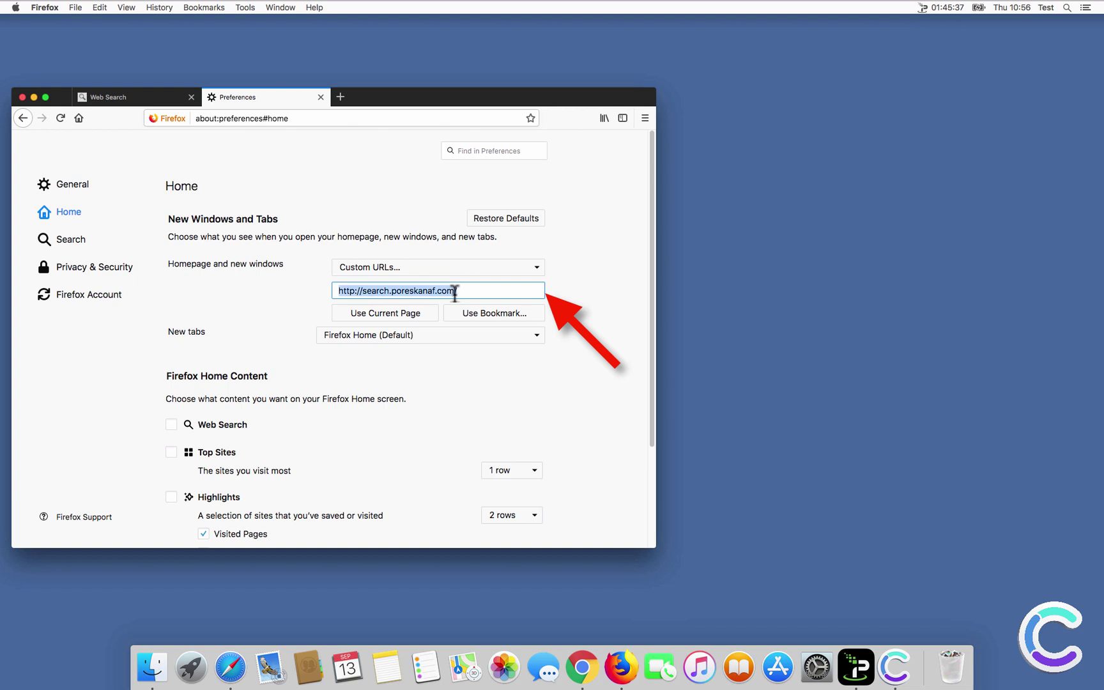
text(www.)
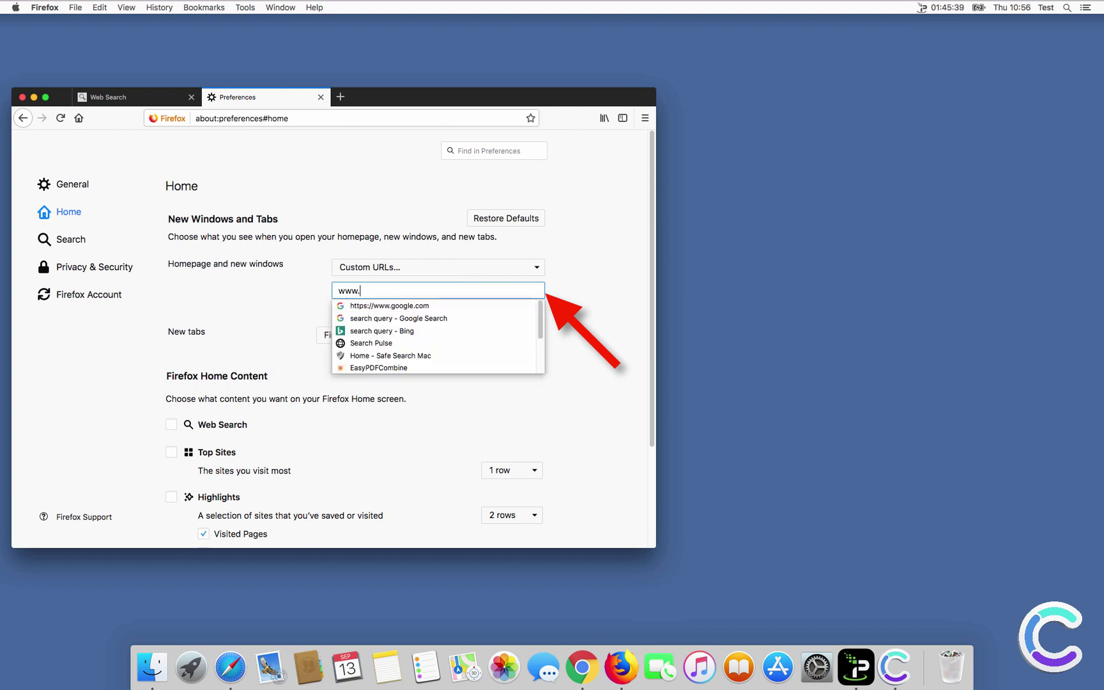
text(google.c)
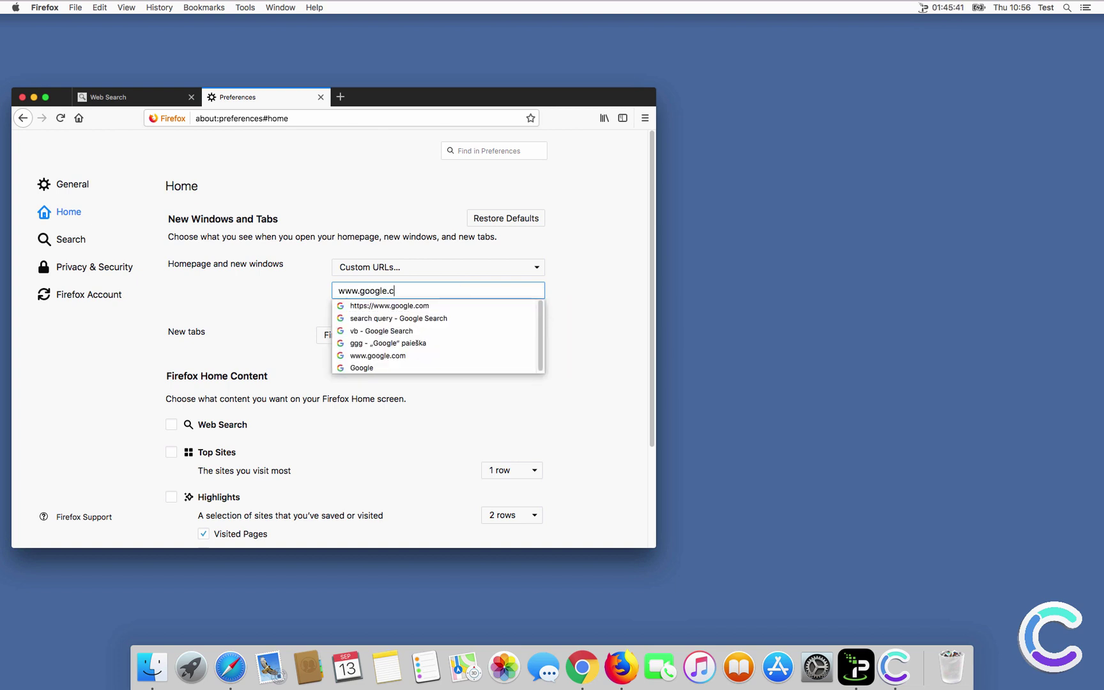
text(om)
key(Return)
key(shift+Tab)
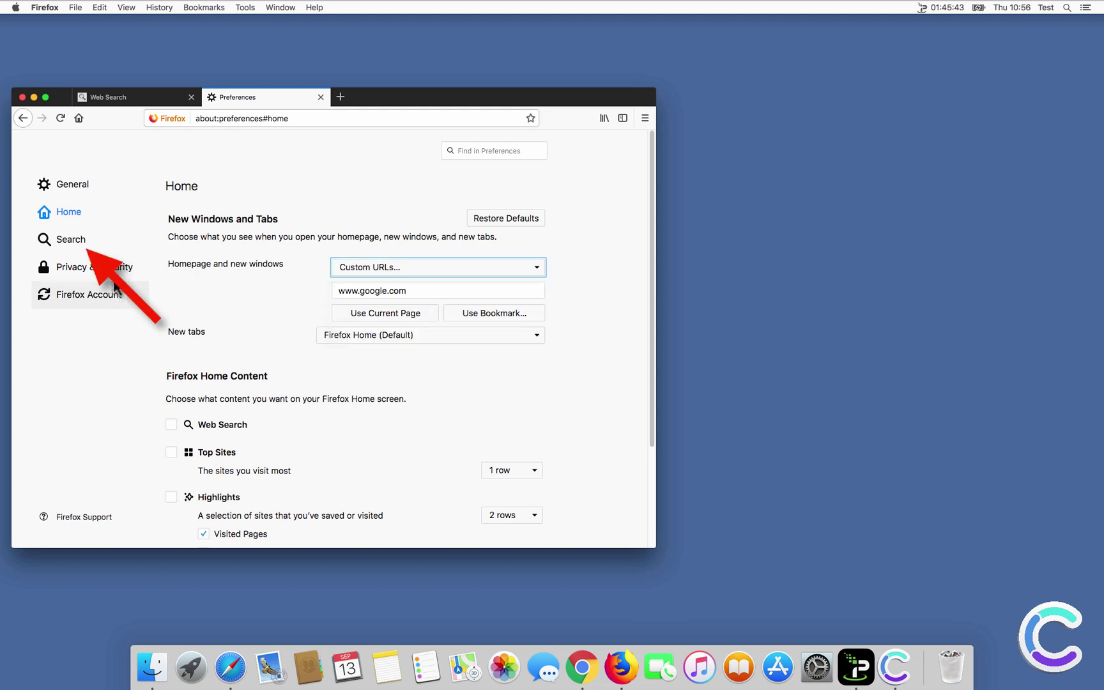
Set Firefox's default search engine to Google and close the preferences
click(85, 244)
click(216, 383)
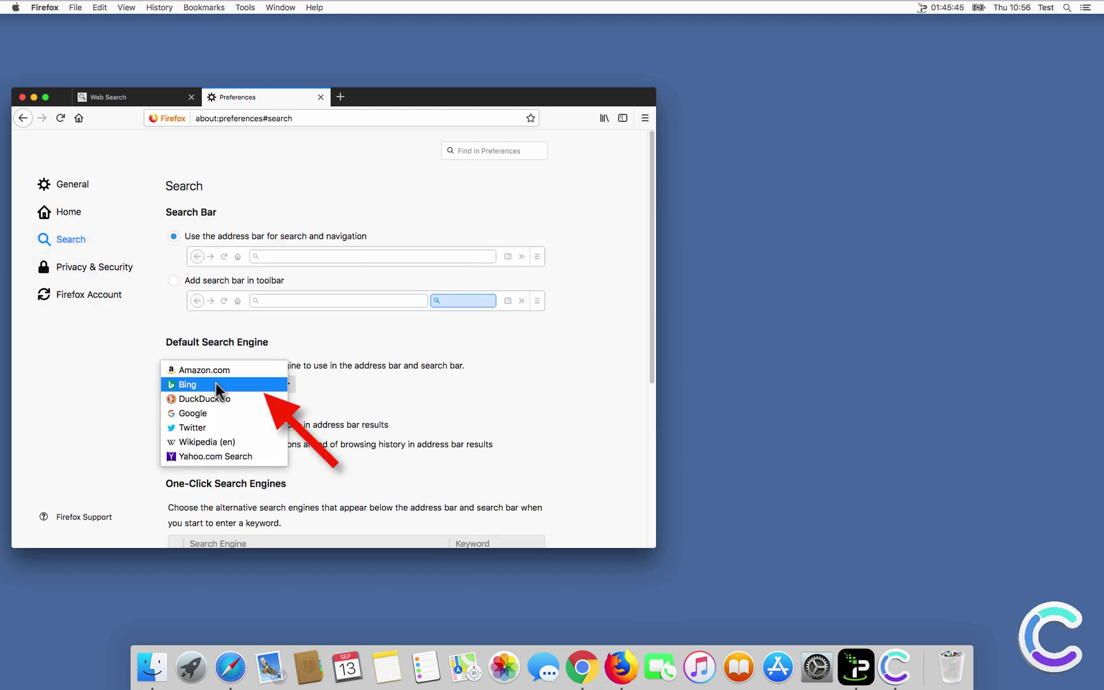
click(208, 414)
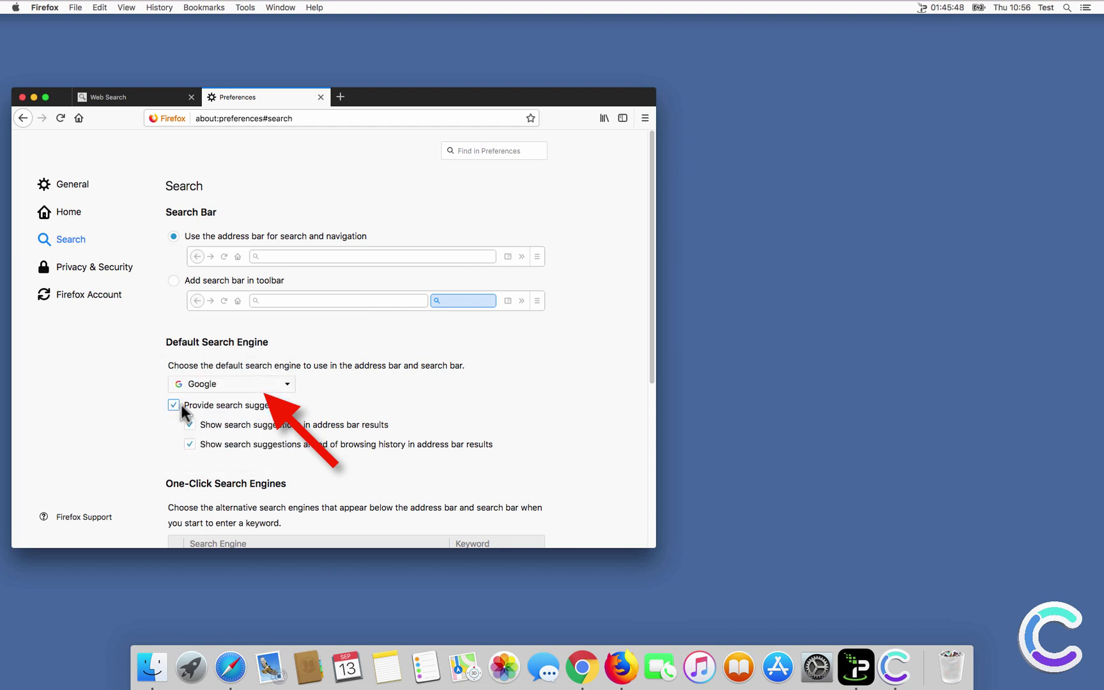
click(320, 97)
Open a new tab, close the Web Search tab, test a search for "search query", and close the Firefox window
click(212, 98)
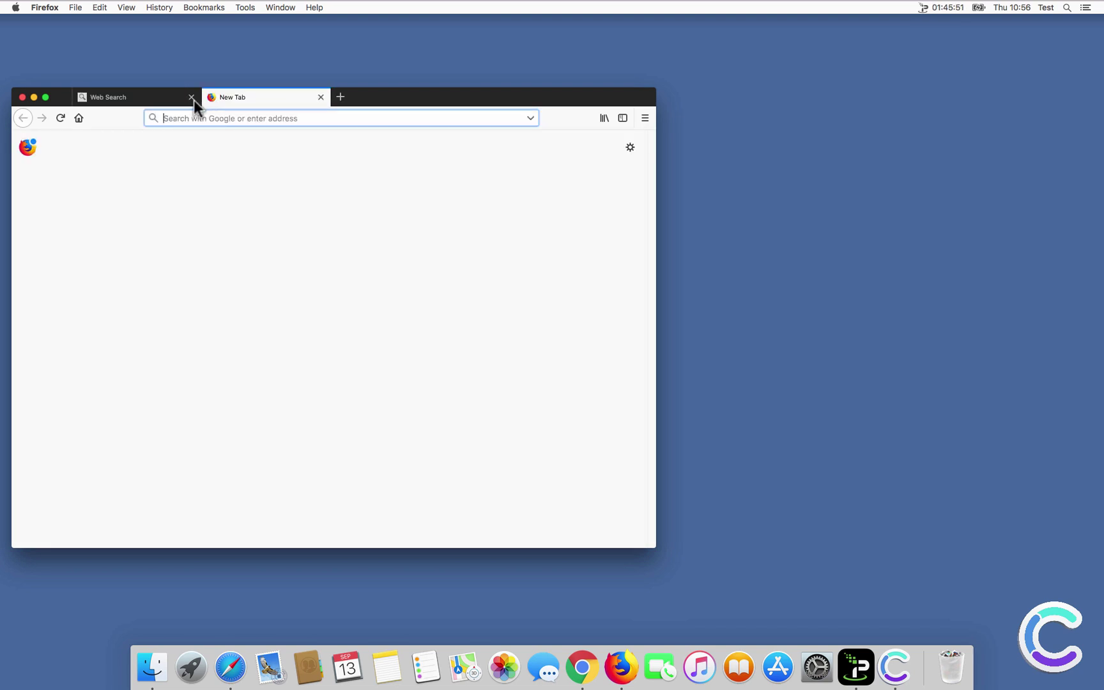
click(184, 95)
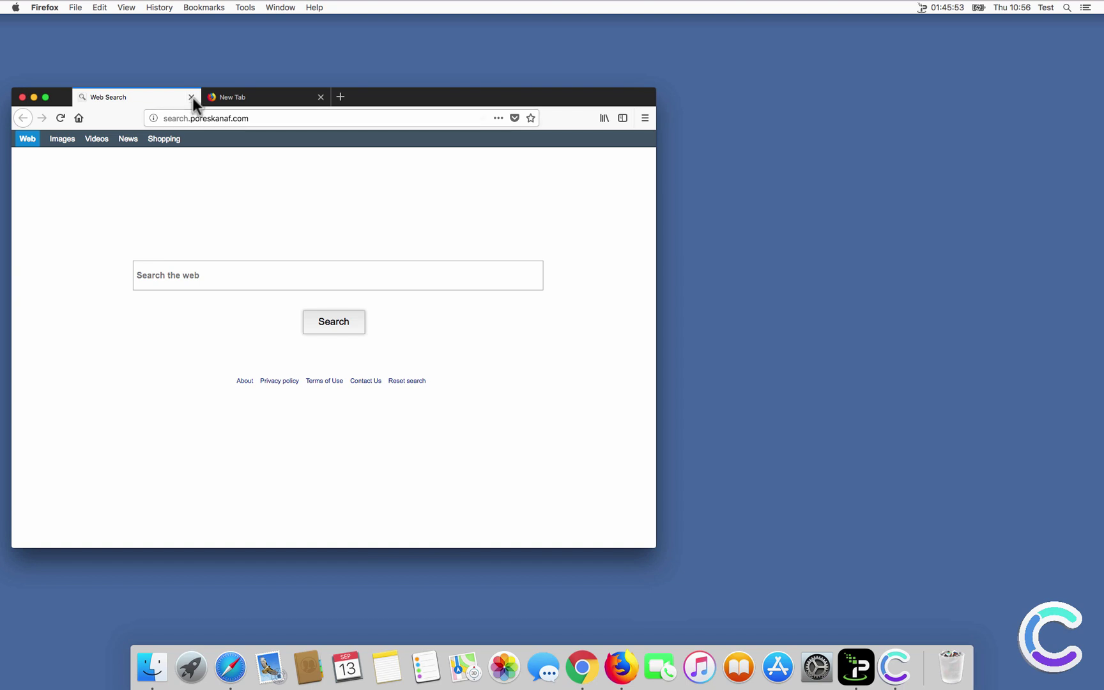
click(191, 97)
text(search query)
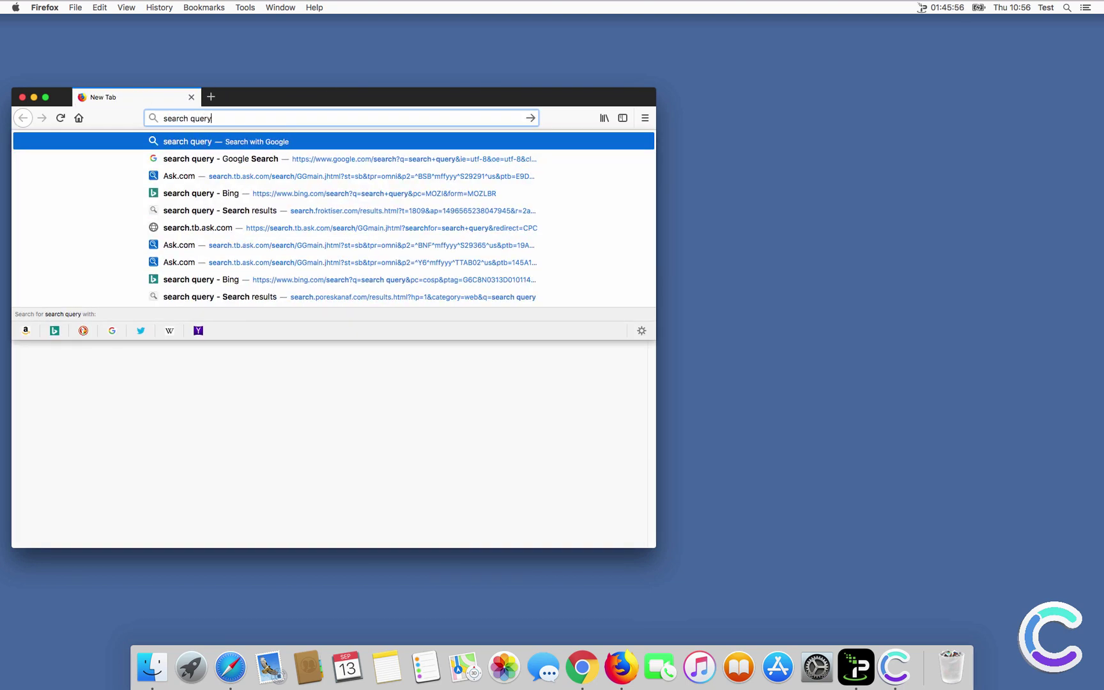
key(Return)
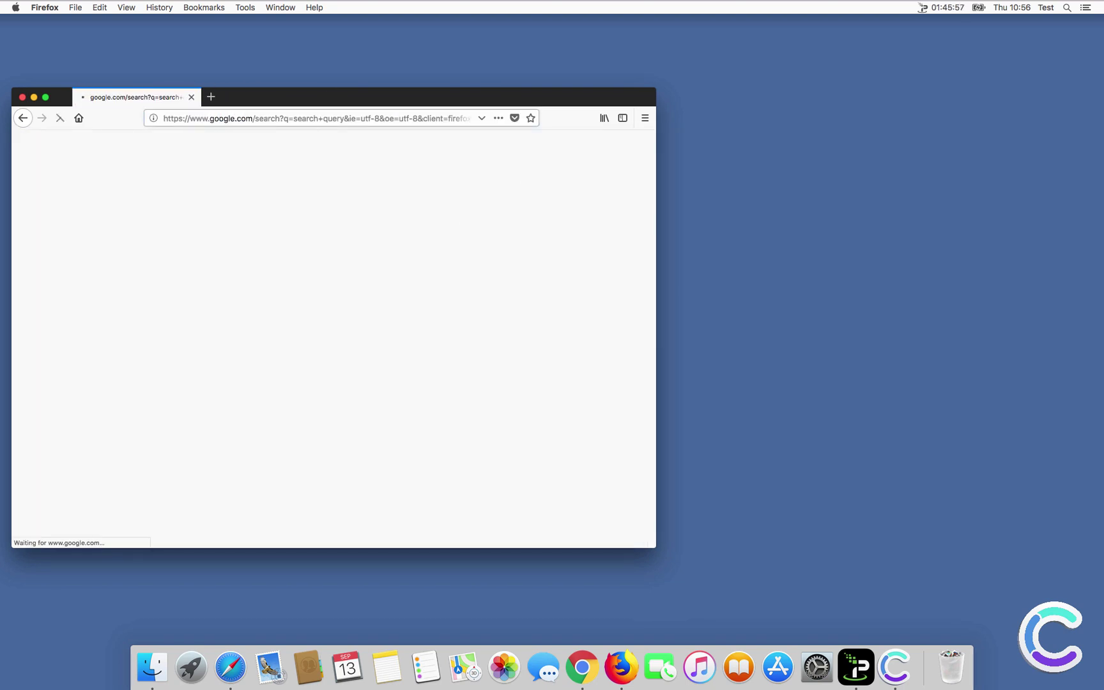
click(21, 97)
click(553, 264)
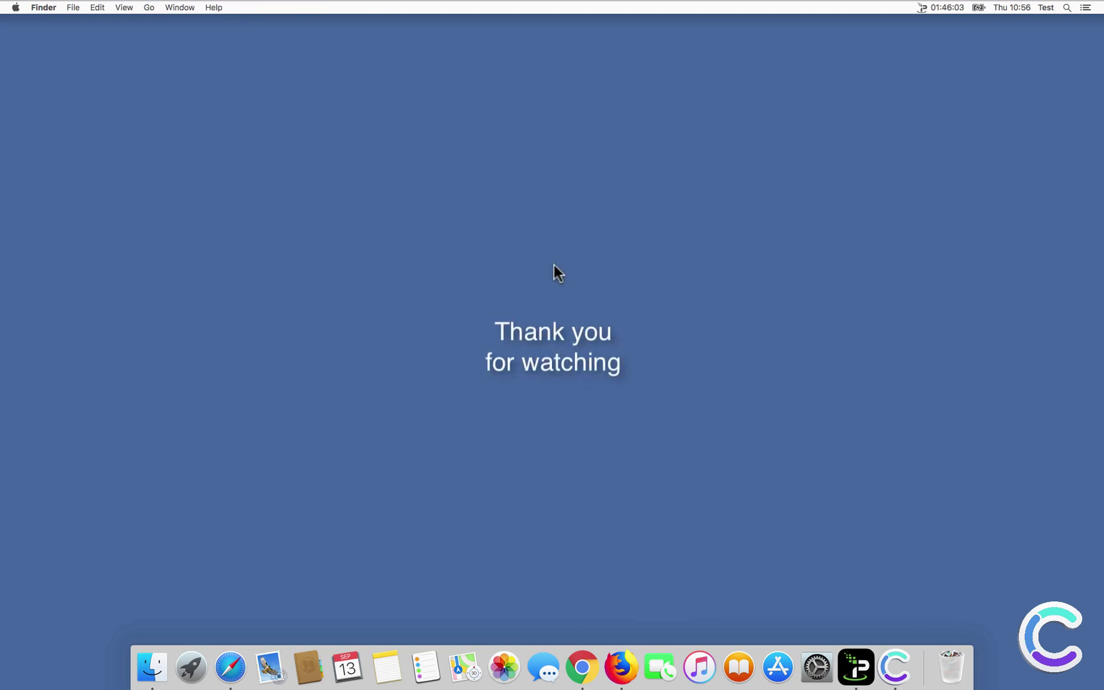